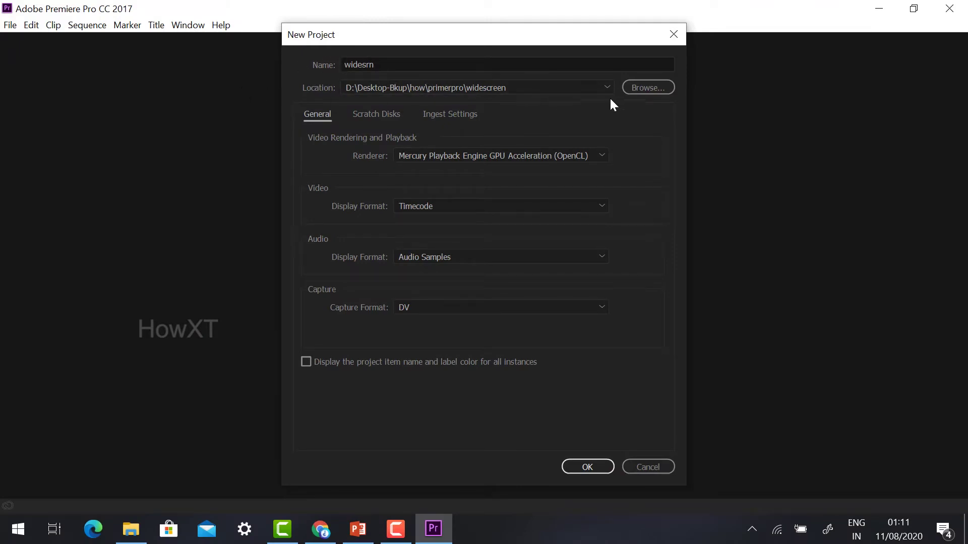
# Confirm creation of the widesrn project in the widescreen folder.
pyautogui.click(577, 469)
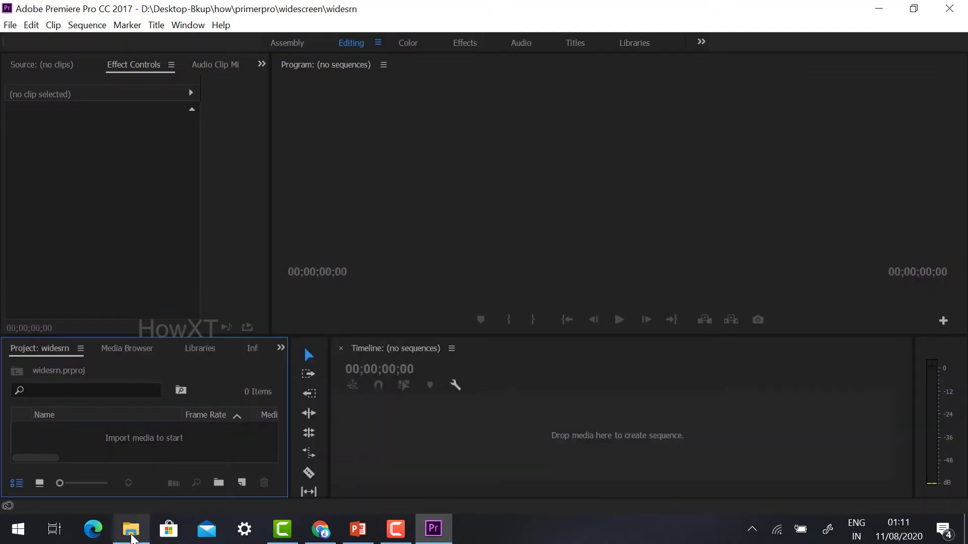
# Preview videos 1 and sample in Movies & TV, then drag video 1 into Premiere's timeline.
pyautogui.moveTo(131, 529)
pyautogui.click(130, 476)
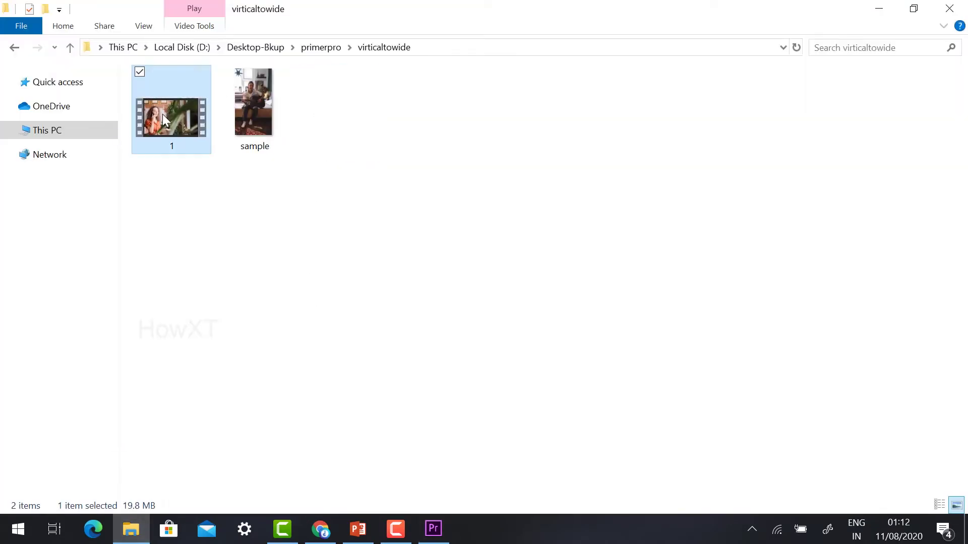
pyautogui.doubleClick(167, 118)
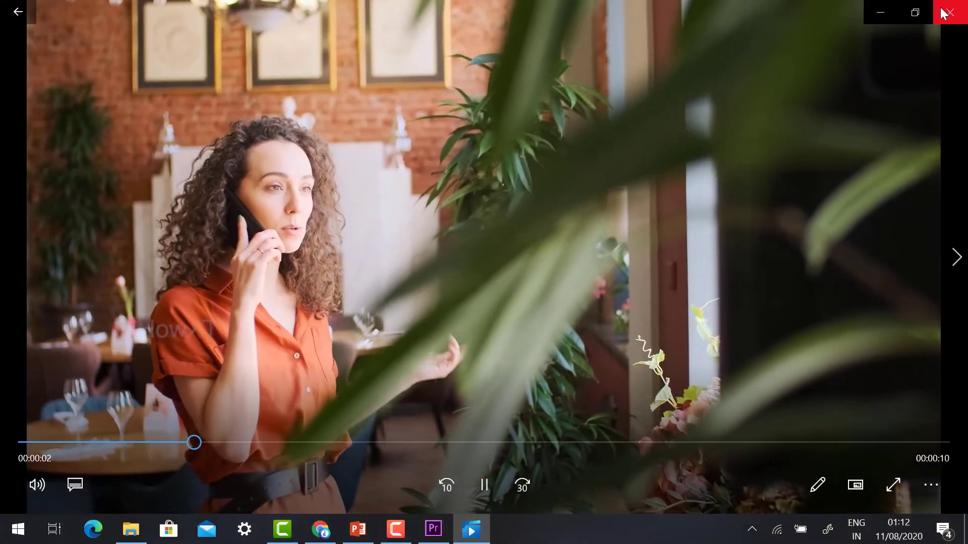
pyautogui.hotkey('alt', 'F4')
pyautogui.doubleClick(254, 116)
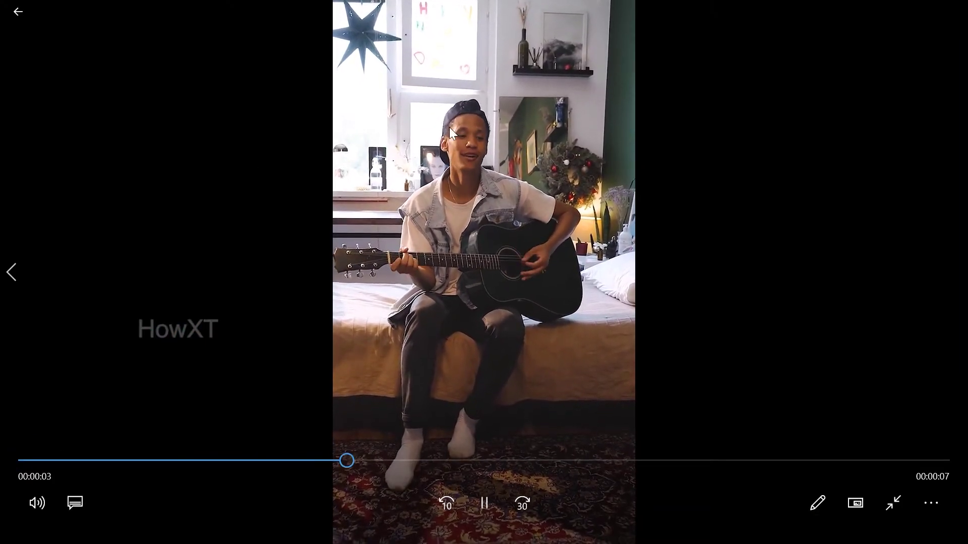
pyautogui.moveTo(939, 48)
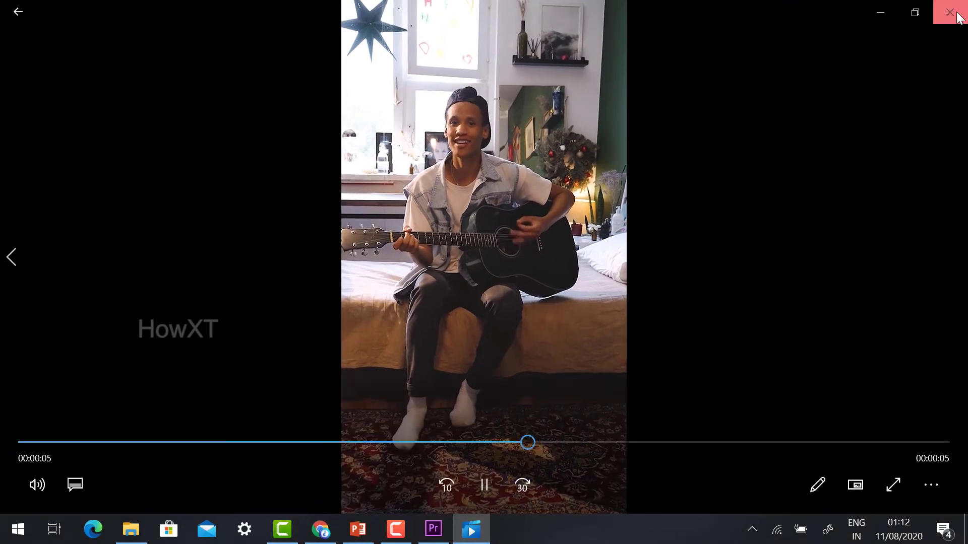
pyautogui.click(949, 12)
pyautogui.moveTo(170, 141); pyautogui.dragTo(423, 443)
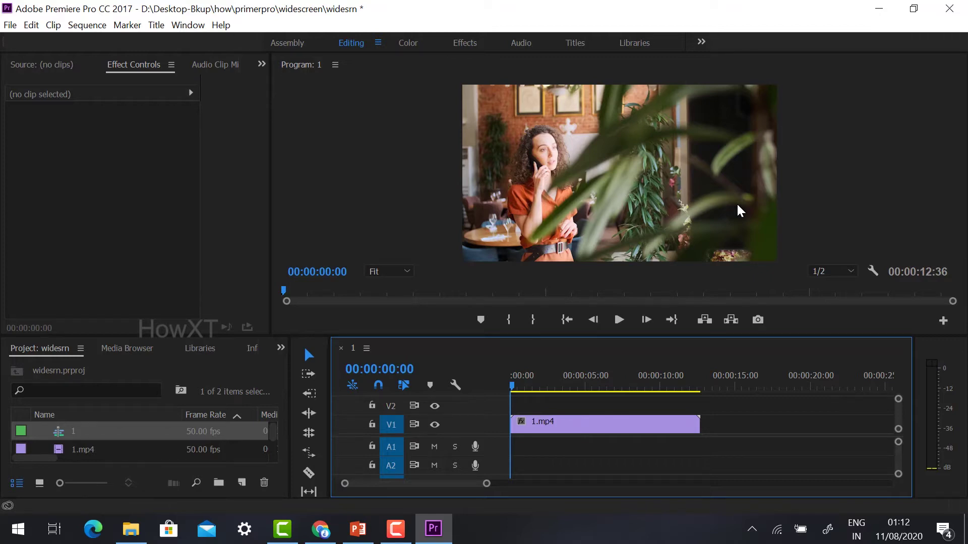
# Play the 1.mp4 sequence, then add sample.mp4 right after it on V1.
pyautogui.press('space')
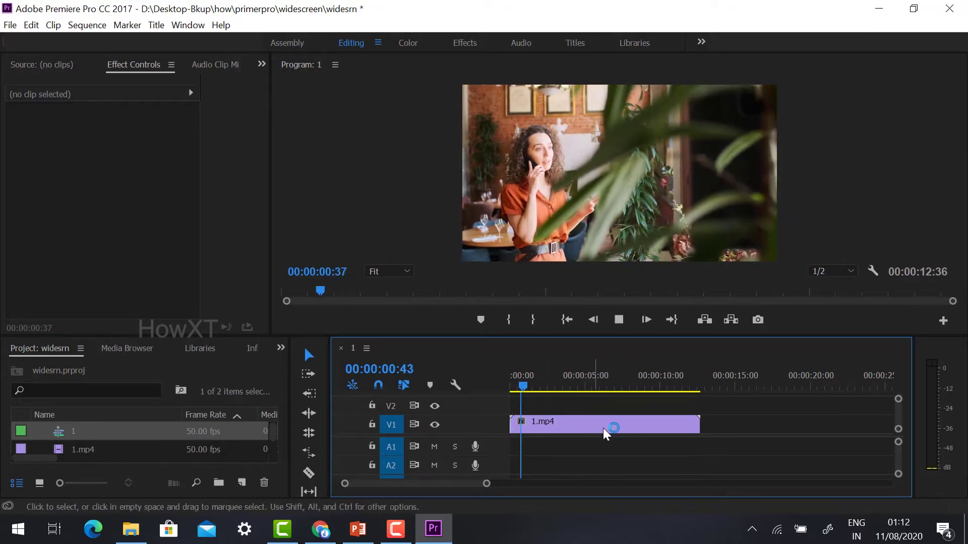
pyautogui.press('space')
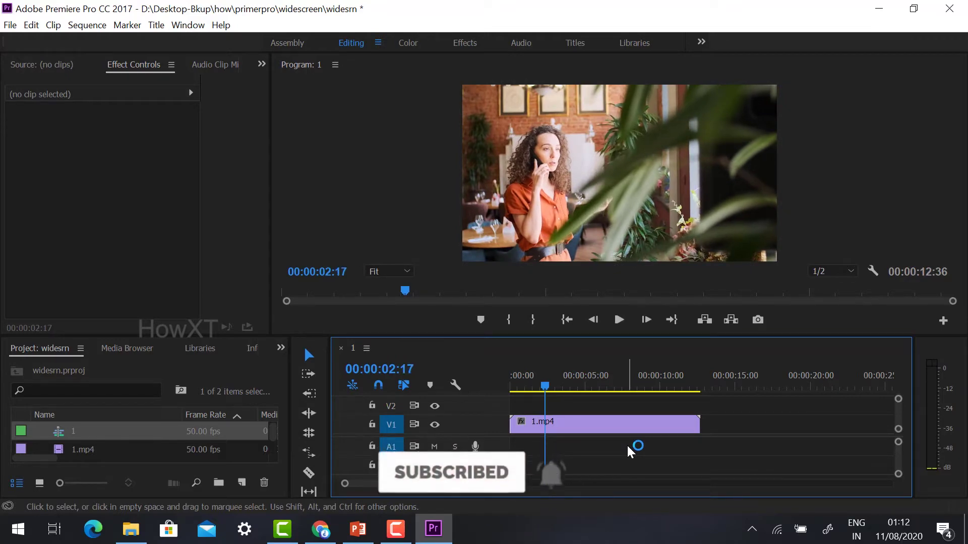
pyautogui.hotkey('alt', 'Tab')
pyautogui.moveTo(257, 111); pyautogui.dragTo(706, 423)
pyautogui.hotkey('alt', 'Tab')
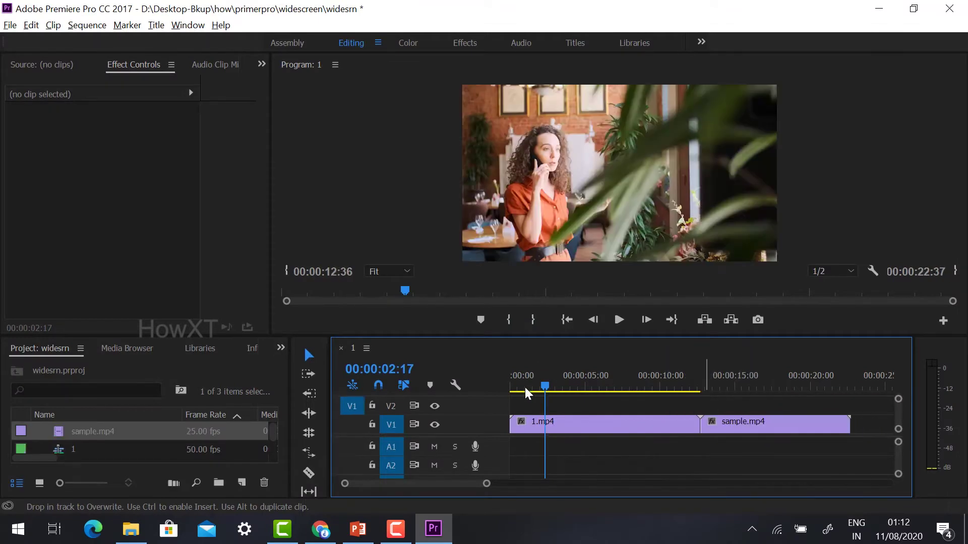
# Play the sample.mp4 portion to check its narrow vertical frame with black sides.
pyautogui.moveTo(629, 398); pyautogui.dragTo(704, 402)
pyautogui.press('space')
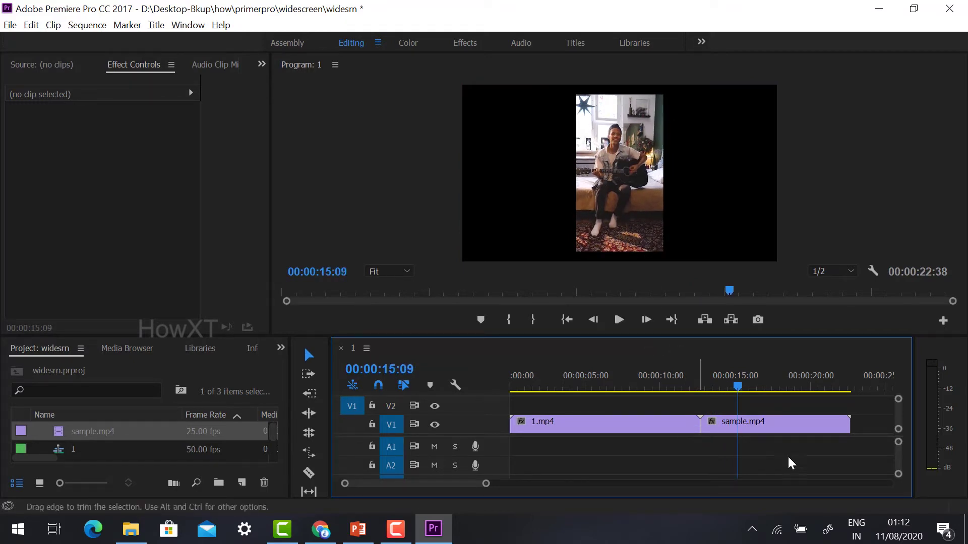
pyautogui.press('space')
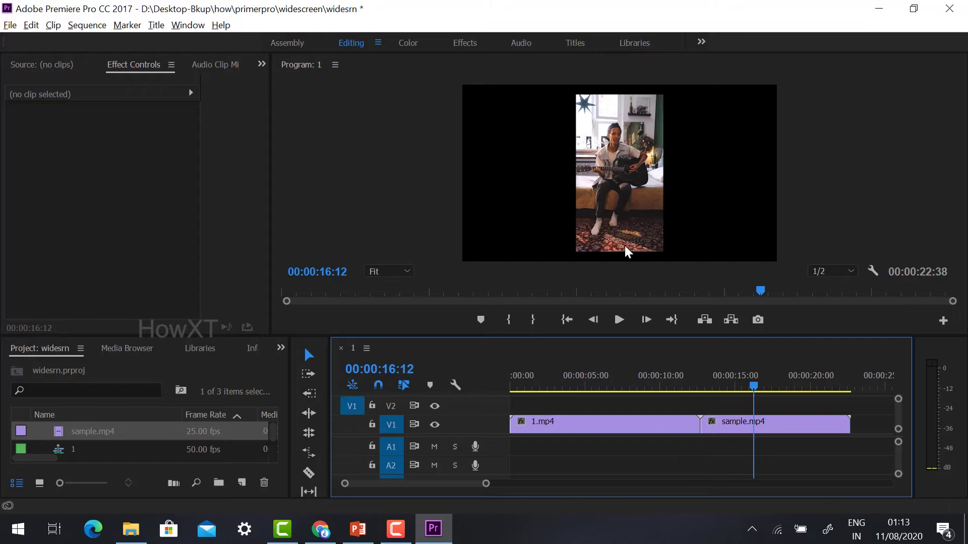
# Select sample.mp4 and scrub its Motion Scale from 100 to 114.
pyautogui.click(726, 428)
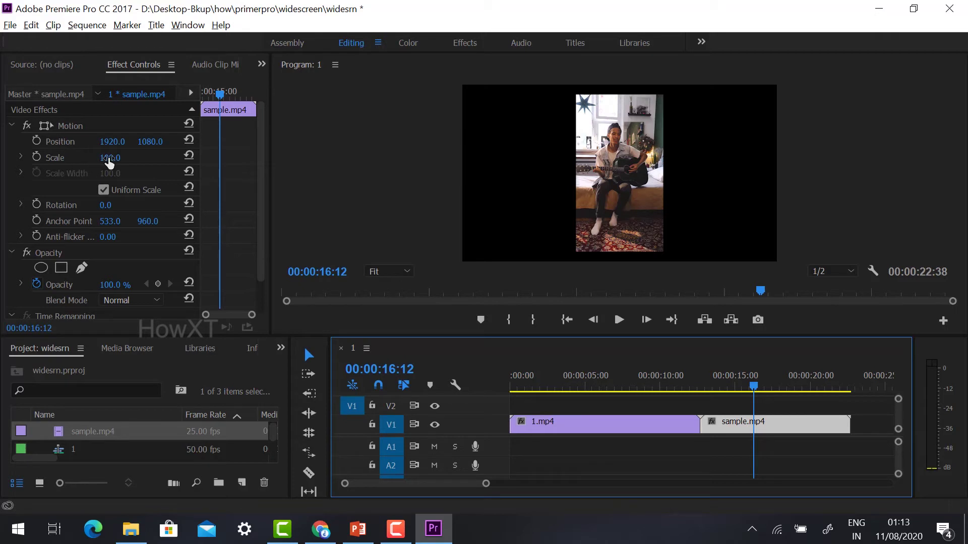
pyautogui.moveTo(110, 163); pyautogui.dragTo(116, 162)
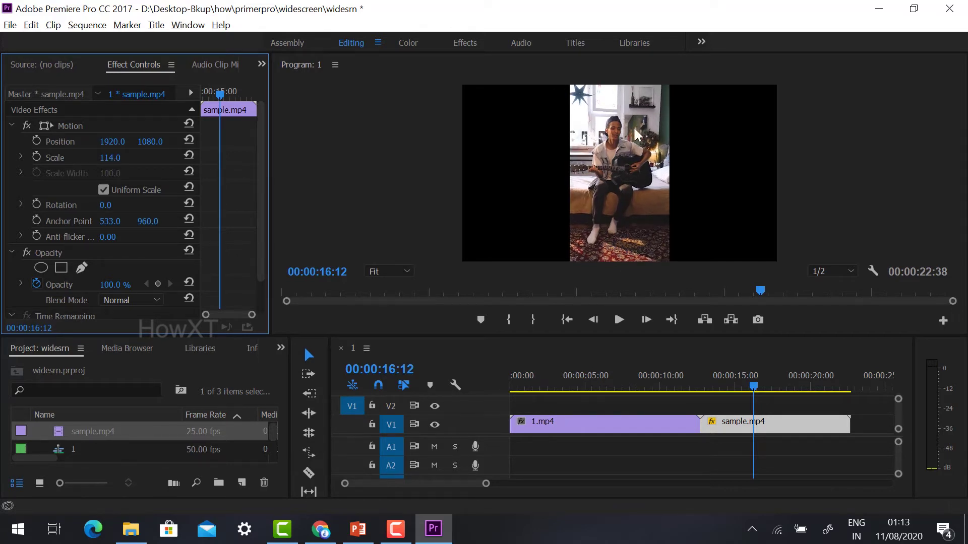
# Alt-drag sample.mp4 from V1 onto V2 to stack a copy, then reselect the V1 clip.
pyautogui.click(775, 425)
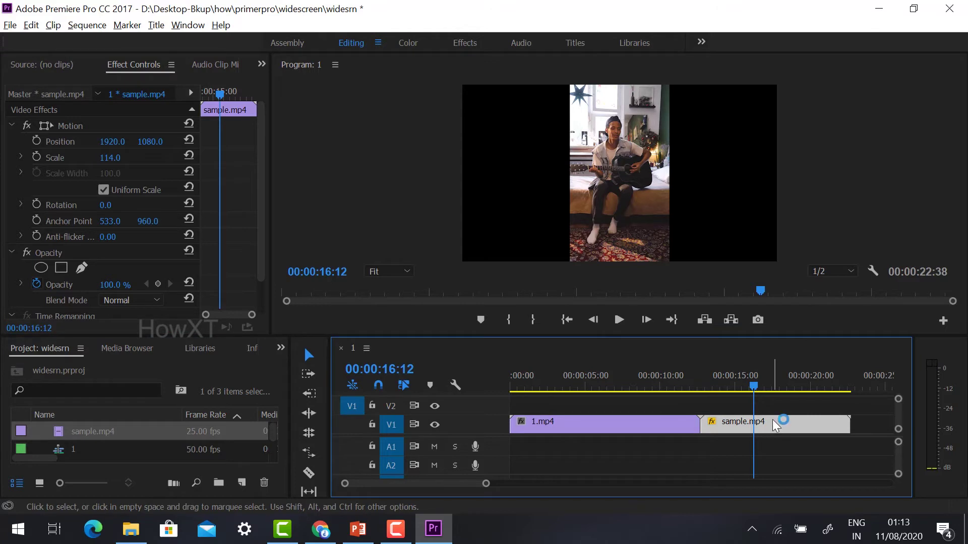
pyautogui.moveTo(753, 388); pyautogui.dragTo(708, 389)
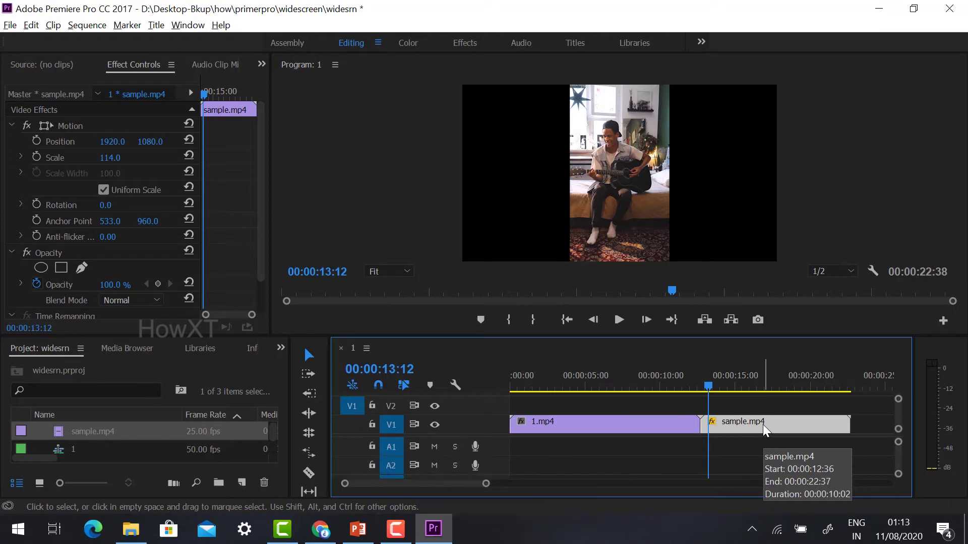
pyautogui.moveTo(764, 429); pyautogui.dragTo(764, 410)
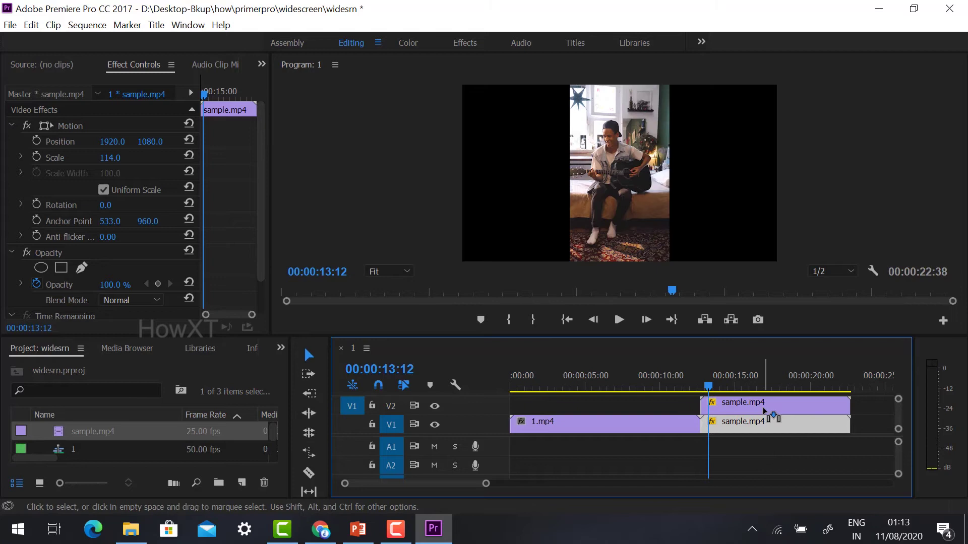
pyautogui.click(761, 404)
pyautogui.click(764, 426)
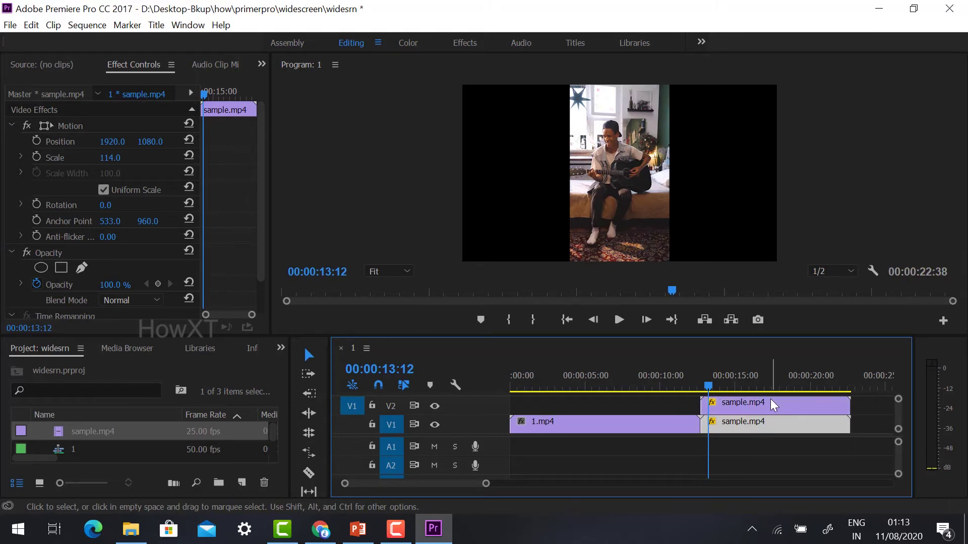
pyautogui.click(774, 406)
pyautogui.click(769, 427)
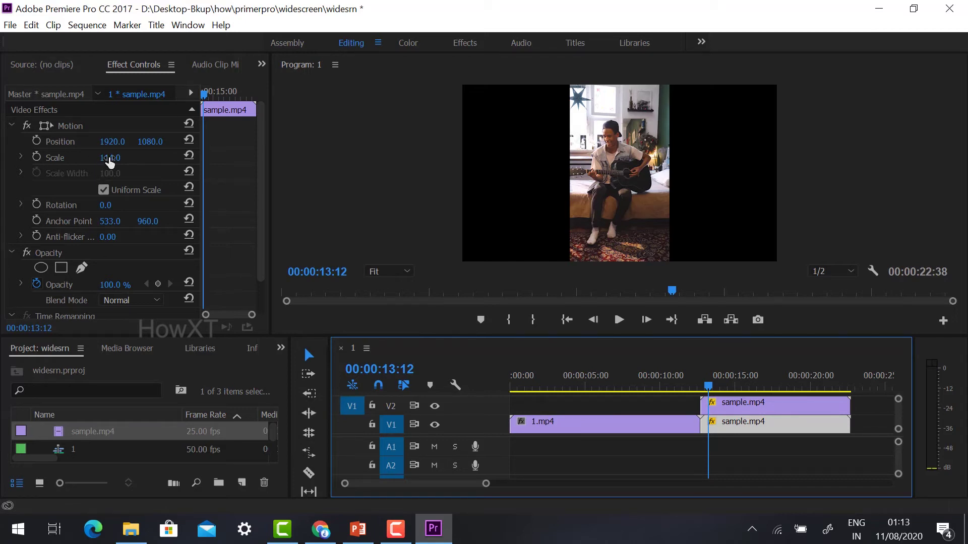
# Scrub the V1 sample.mp4 Scale up to 391 so it fills the widescreen frame.
pyautogui.moveTo(109, 158); pyautogui.dragTo(248, 158)
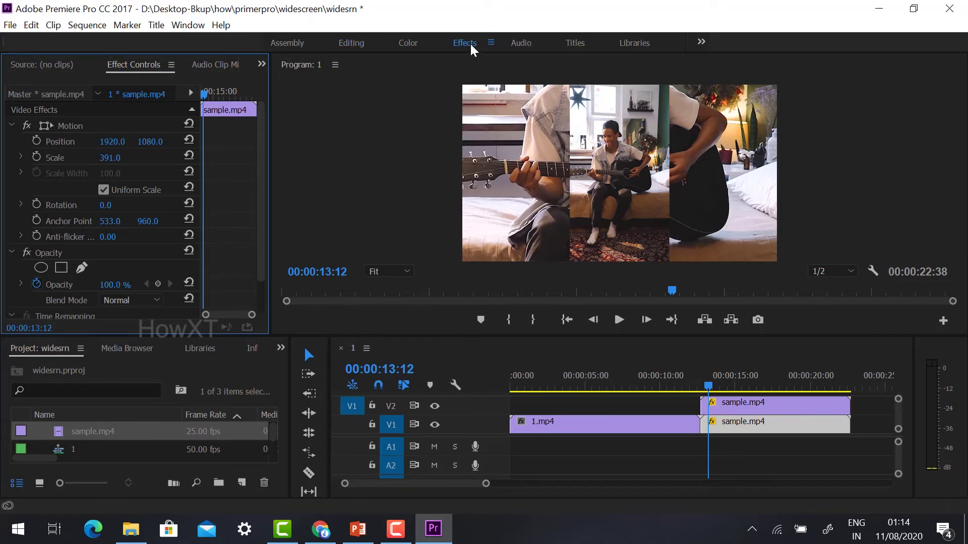
# Search 'fast' in the Effects panel and drop Fast Blur onto the V1 sample.mp4 clip.
pyautogui.click(470, 43)
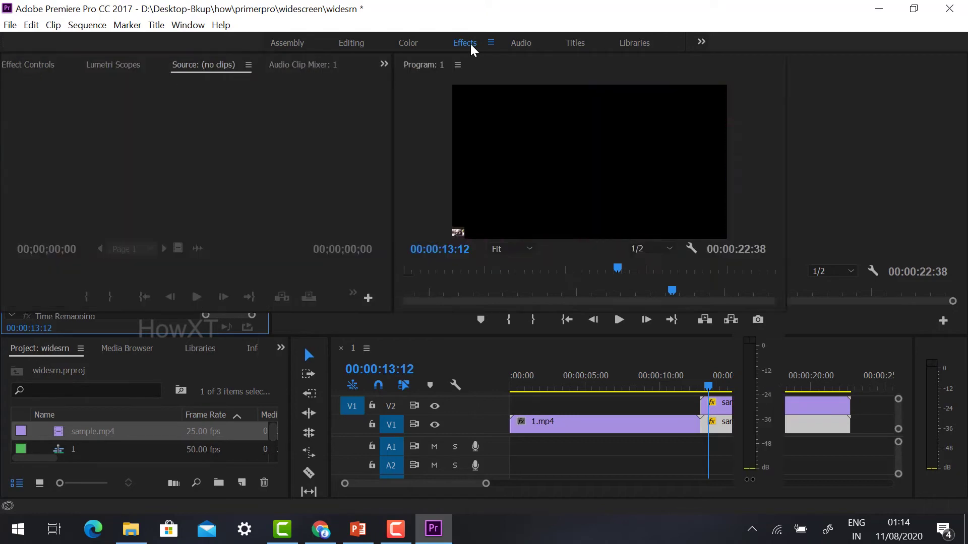
pyautogui.click(825, 84)
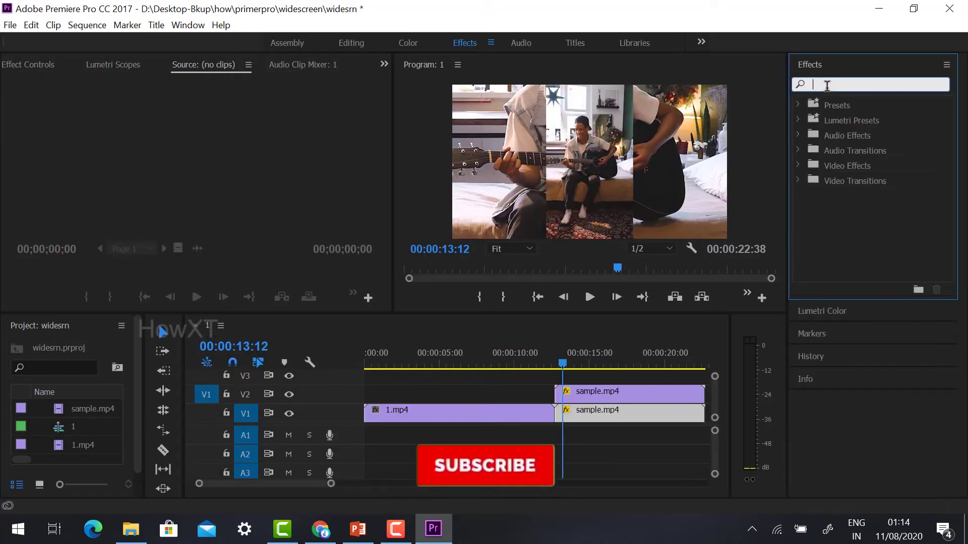
pyautogui.write('fast')
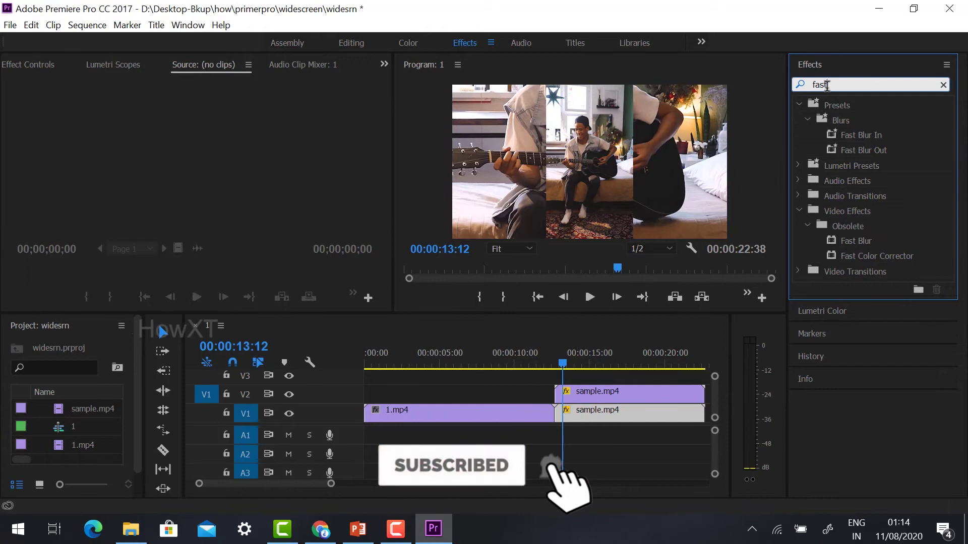
pyautogui.click(842, 242)
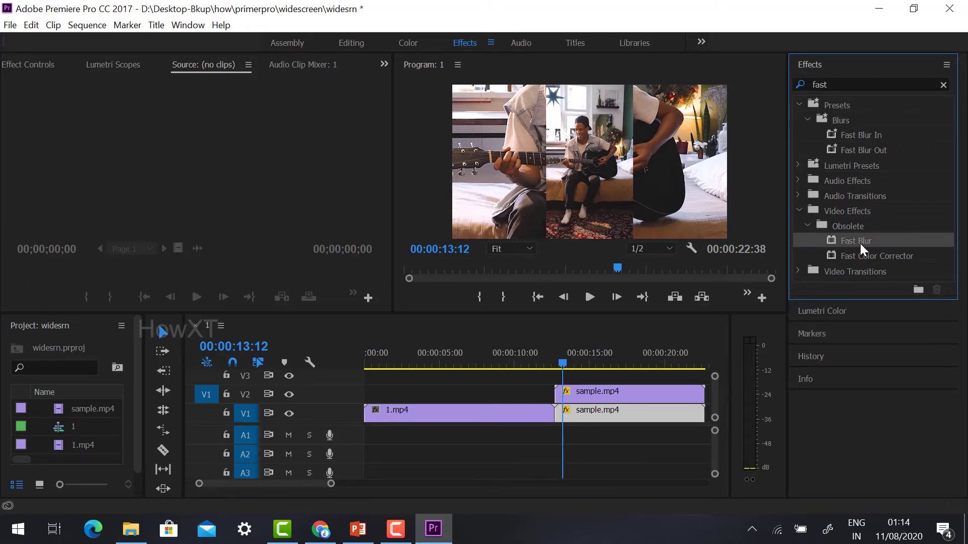
pyautogui.moveTo(860, 244); pyautogui.dragTo(599, 423)
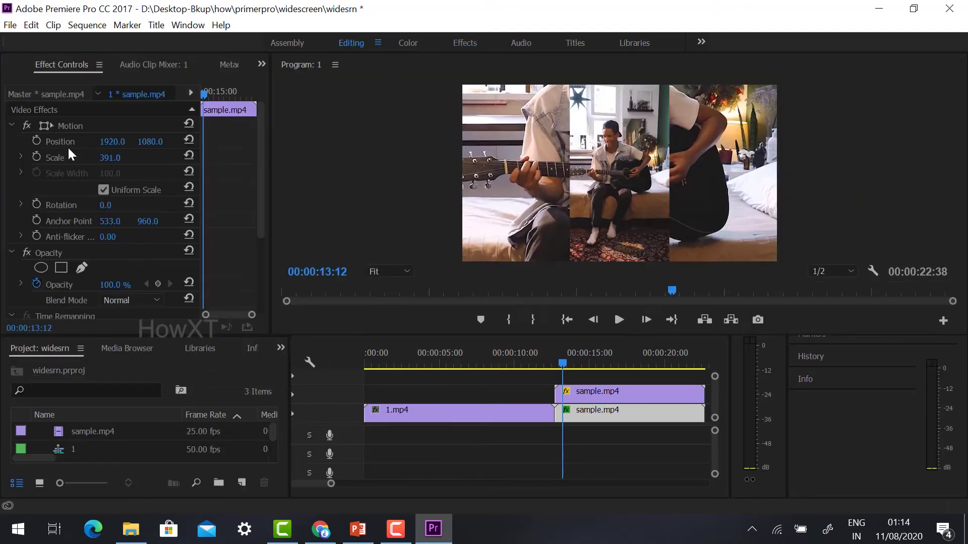
# Tick Repeat Edge Pixels and set Fast Blur Blurriness to about 36 on the background copy.
pyautogui.moveTo(263, 179); pyautogui.dragTo(255, 259)
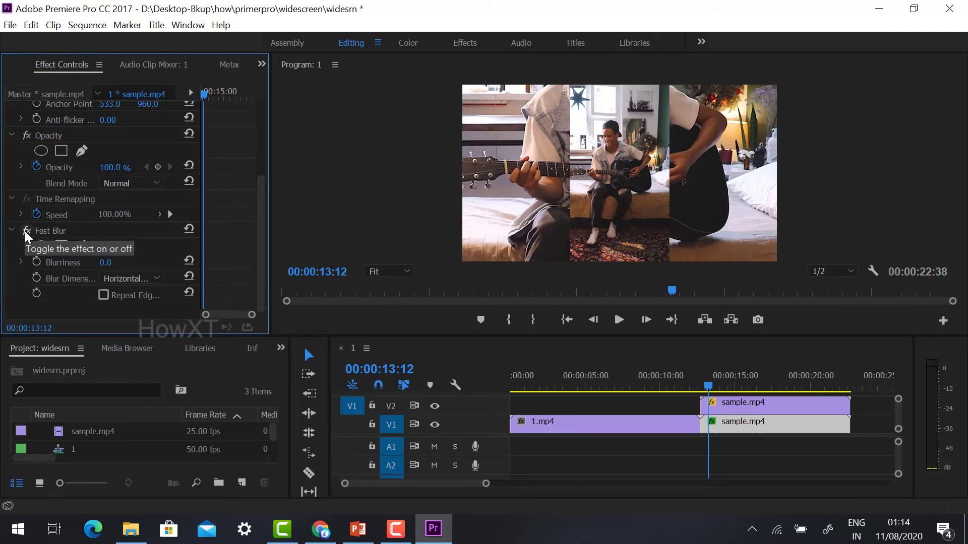
pyautogui.click(103, 295)
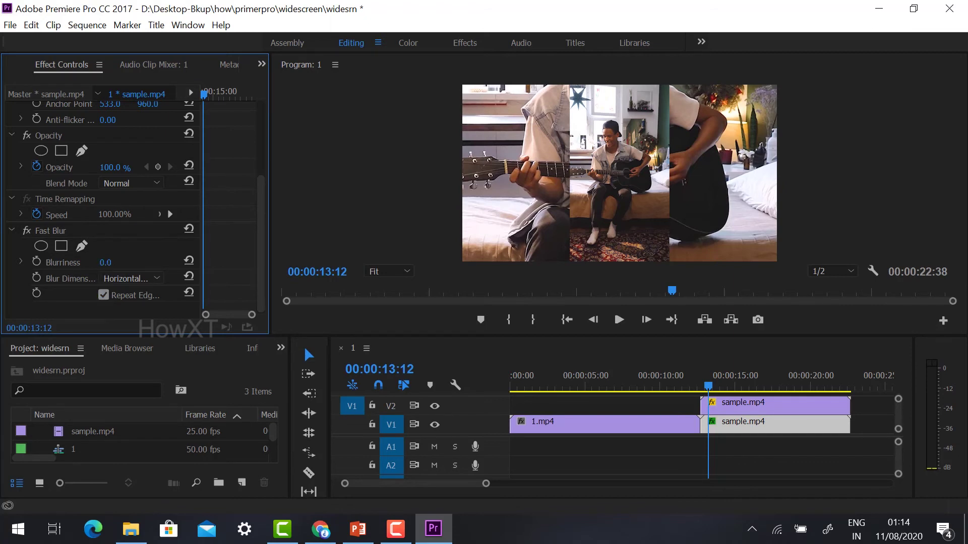
pyautogui.moveTo(107, 263)
pyautogui.mouseDown()
pyautogui.moveTo(125, 262)
pyautogui.moveTo(114, 272)
pyautogui.mouseUp()
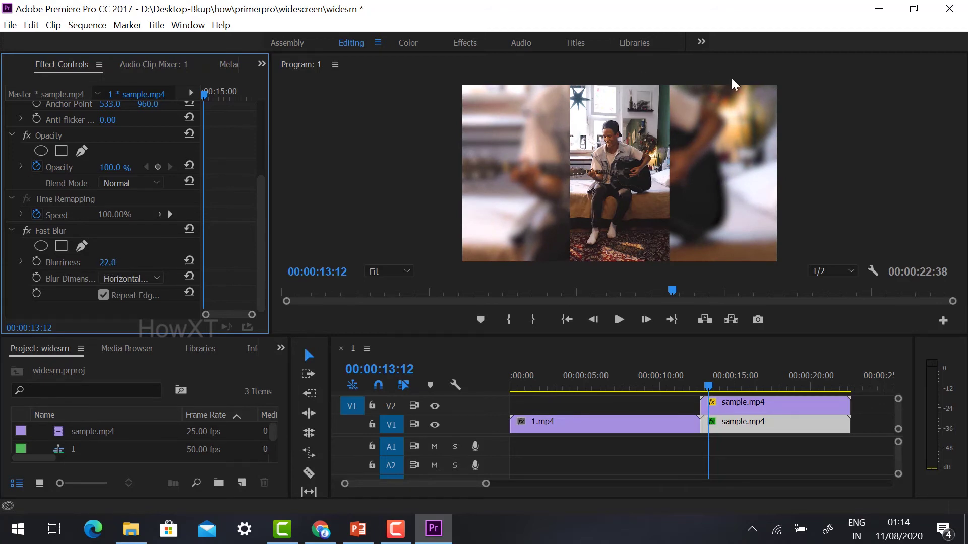
pyautogui.click(109, 263)
pyautogui.write('40')
pyautogui.press('Return')
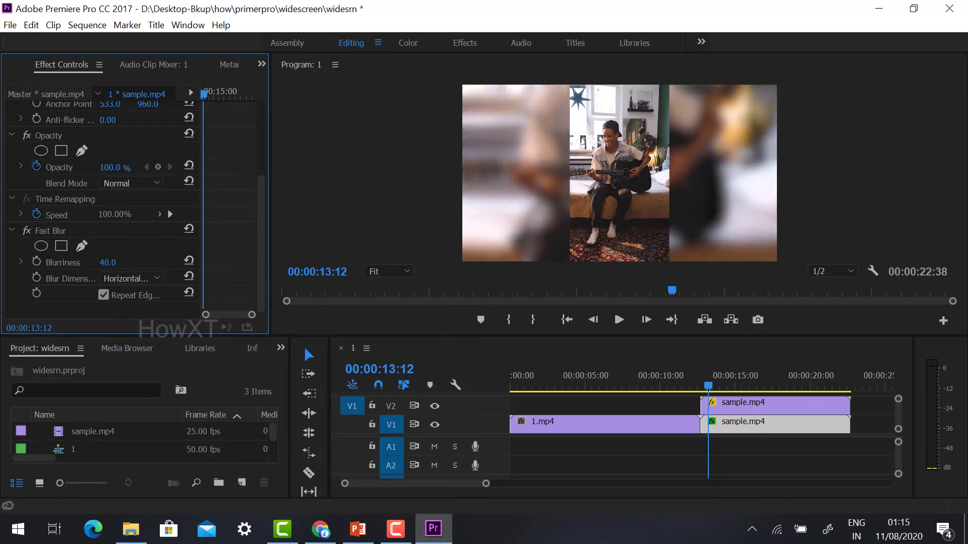
pyautogui.moveTo(107, 262); pyautogui.dragTo(104, 263)
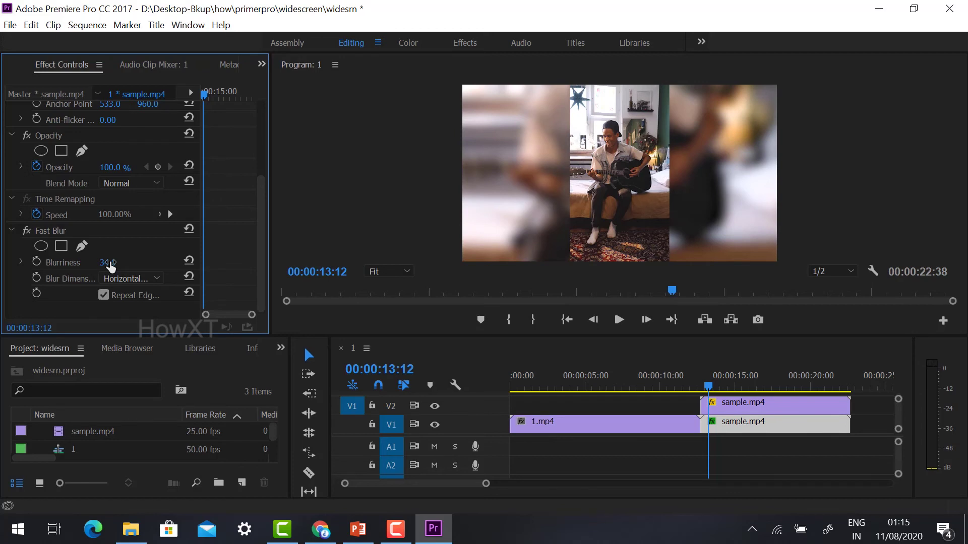
pyautogui.moveTo(107, 263); pyautogui.dragTo(108, 262)
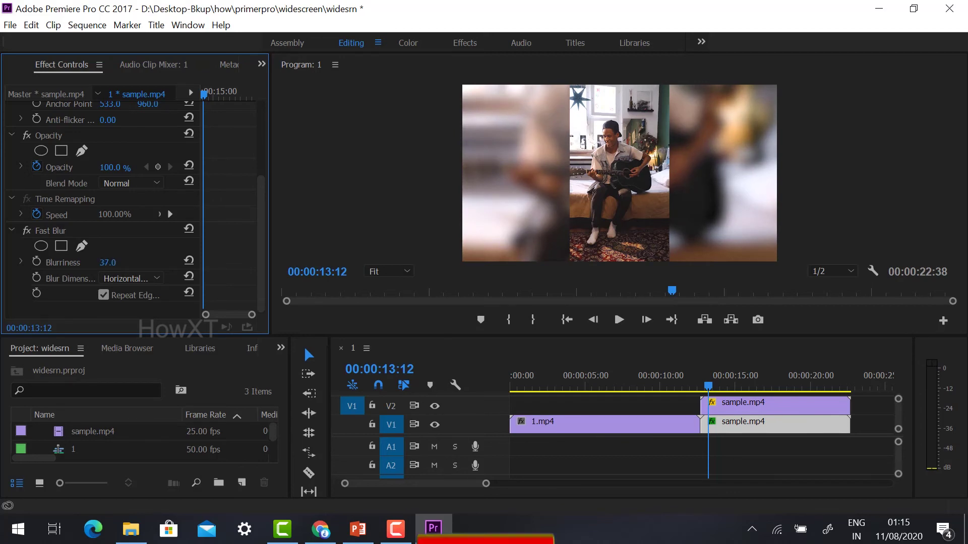
# Shift the background copy lower via Position Y and lower its Opacity to 57%.
pyautogui.scroll(5, 244, 176)
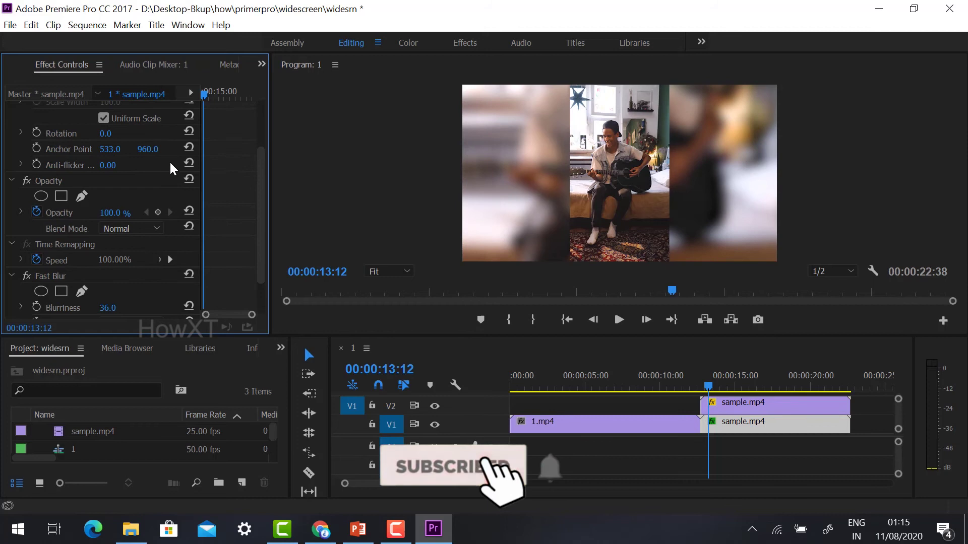
pyautogui.moveTo(140, 147); pyautogui.dragTo(210, 147)
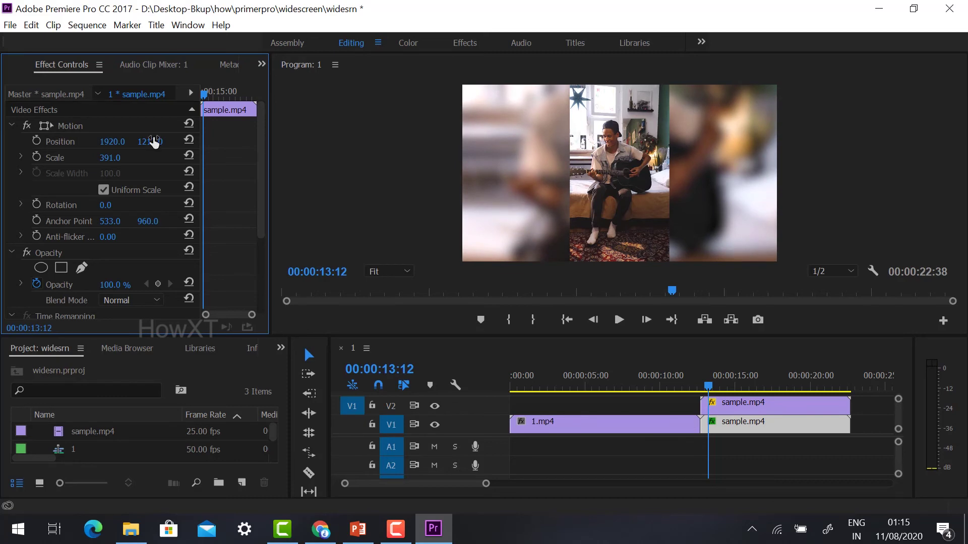
pyautogui.moveTo(264, 184); pyautogui.dragTo(255, 231)
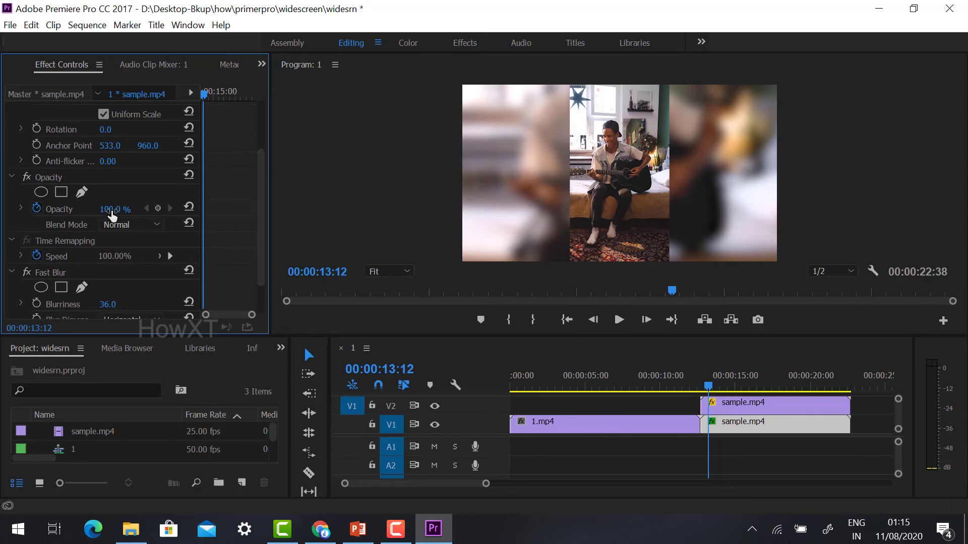
pyautogui.moveTo(115, 209); pyautogui.dragTo(95, 209)
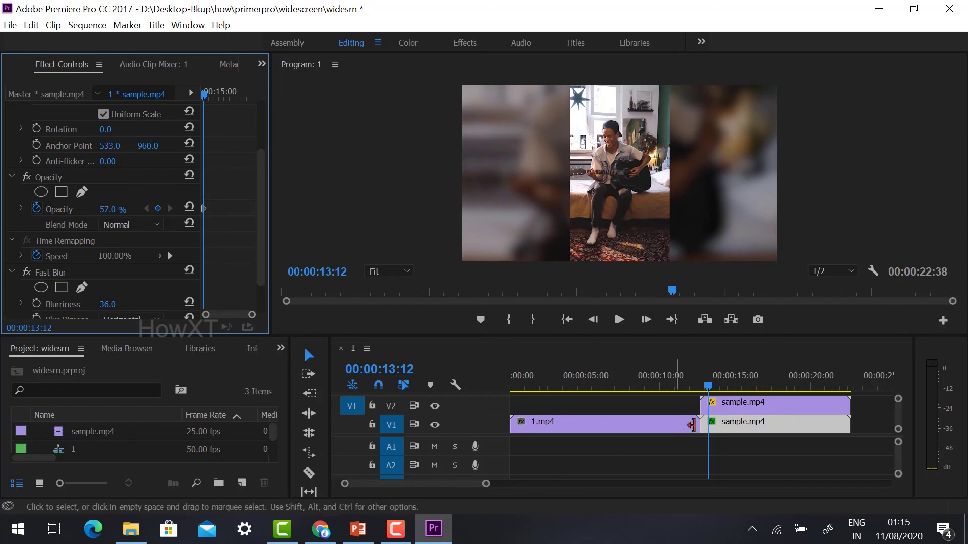
pyautogui.moveTo(709, 387); pyautogui.dragTo(697, 387)
pyautogui.press('space')
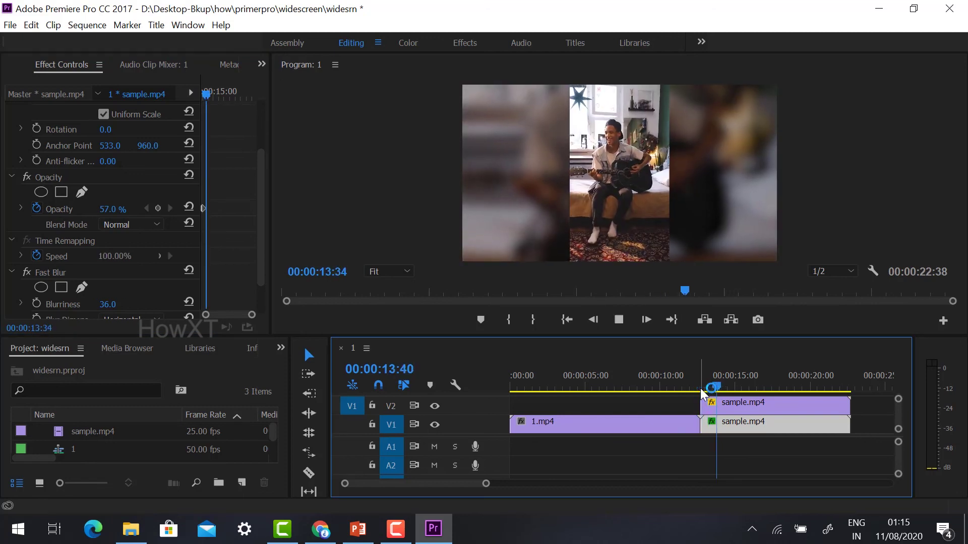
pyautogui.click(715, 383)
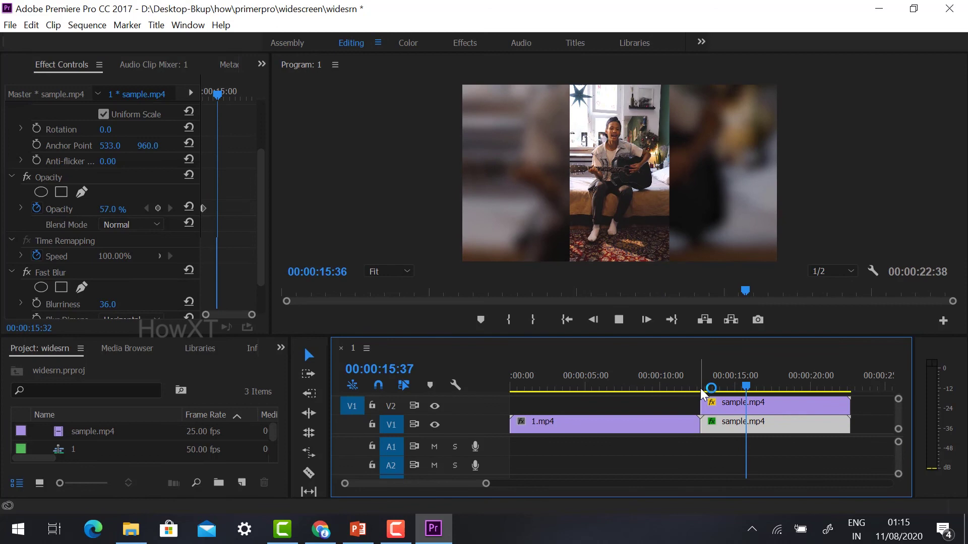